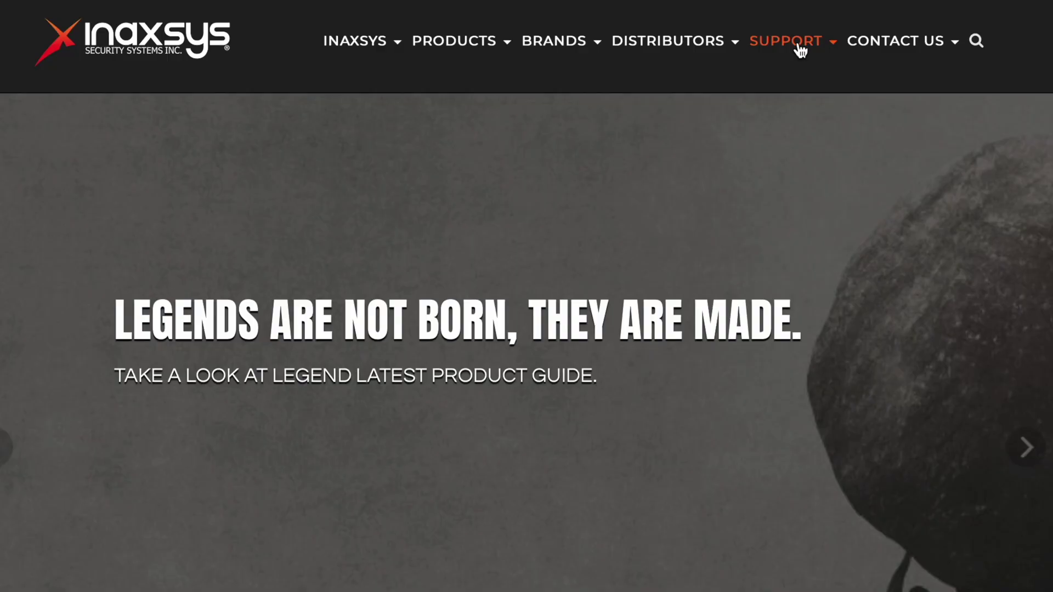
Go to the Inaxsys Download Centre and expand the LEGEND section to list its software downloads
{"action": "mouse_move", "coordinate": [800, 50]}
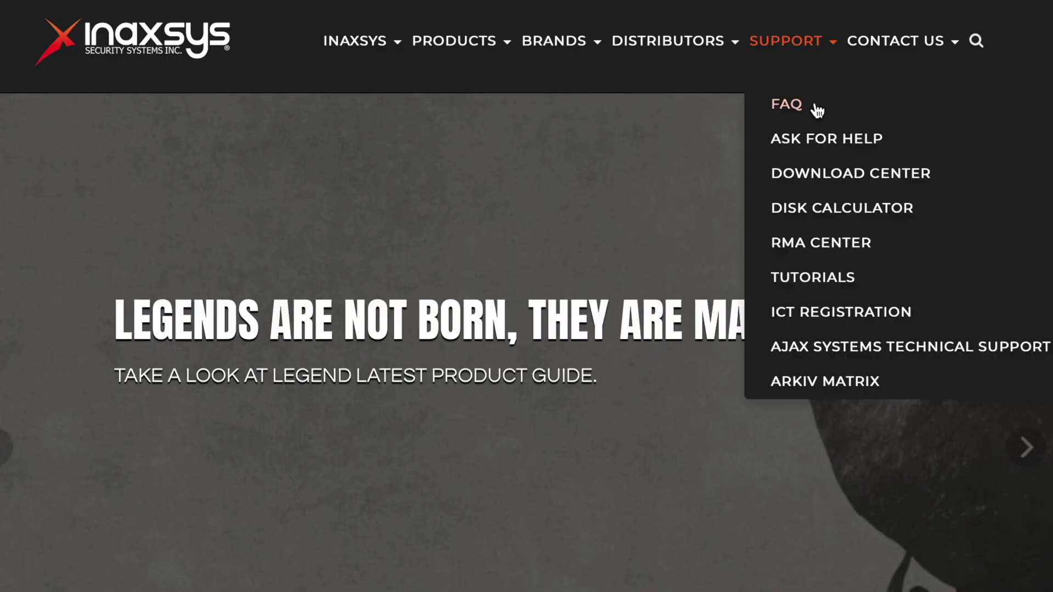
{"action": "left_click", "coordinate": [818, 174]}
{"action": "scroll", "coordinate": [834, 378], "scroll_direction": "down", "scroll_amount": 10}
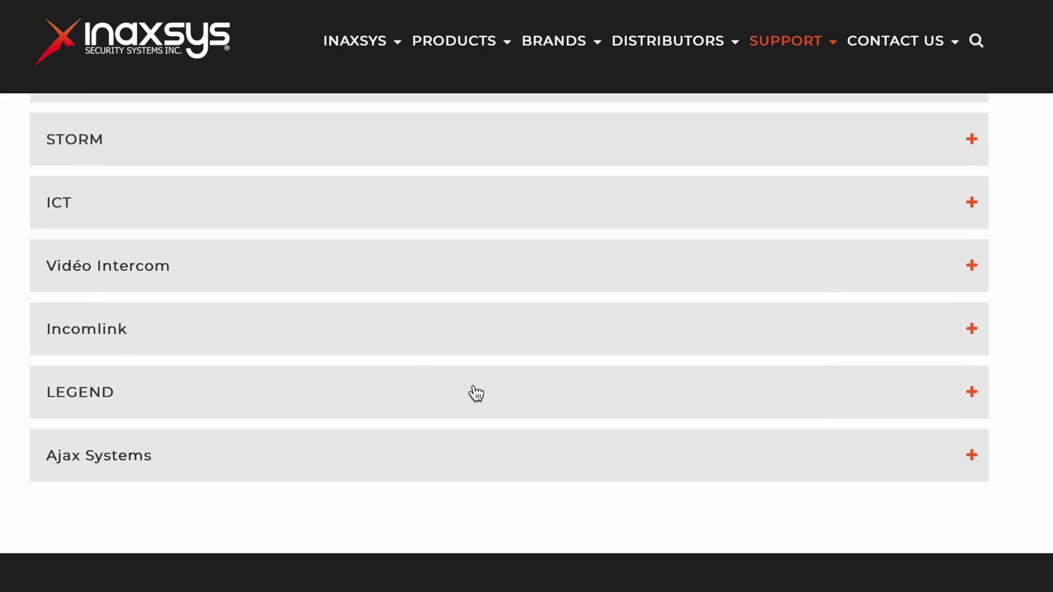
{"action": "left_click", "coordinate": [476, 394]}
{"action": "scroll", "coordinate": [500, 494], "scroll_direction": "down", "scroll_amount": 1}
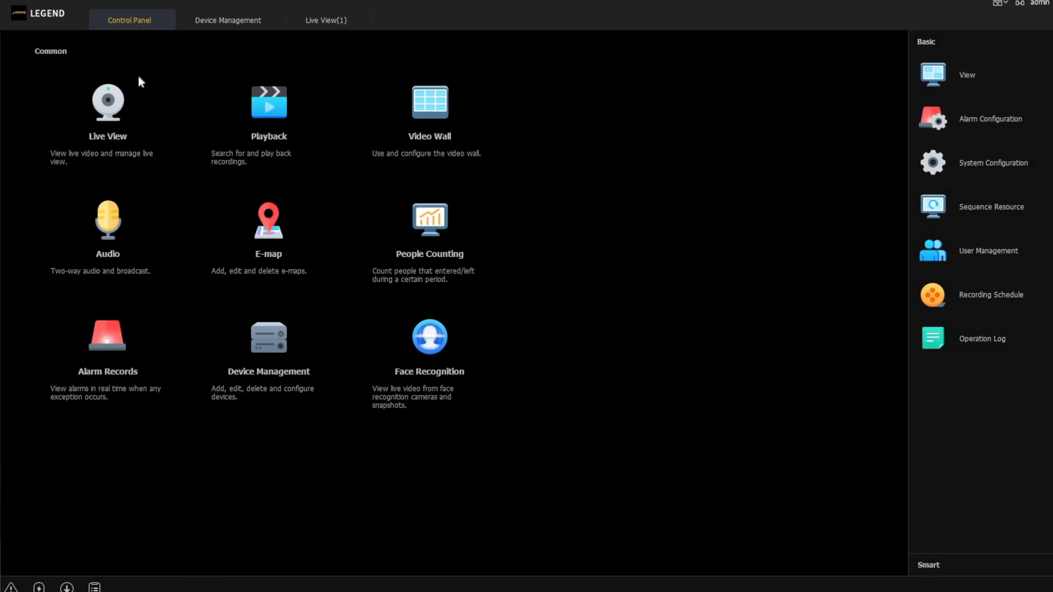
Open a new Live View(2) tab from the Control Panel's Live View tile
{"action": "left_click", "coordinate": [111, 129]}
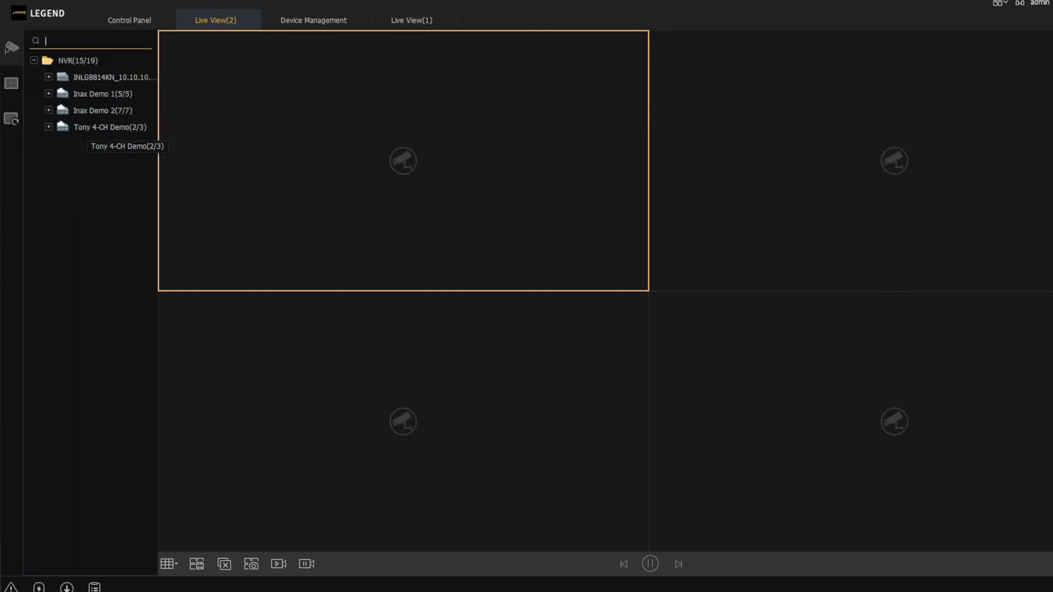
Place Inax Demo 2's cameras 1, 2, 3 and 4 into the four live-view windows
{"action": "left_click", "coordinate": [49, 110]}
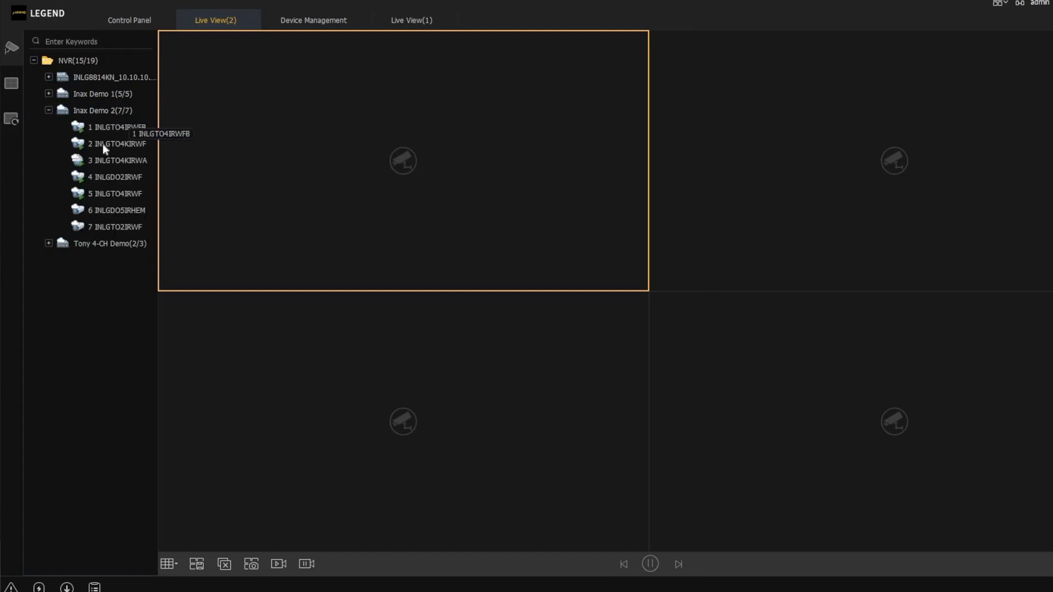
{"action": "left_click_drag", "start_coordinate": [107, 128], "coordinate": [165, 204]}
{"action": "left_click_drag", "start_coordinate": [121, 139], "coordinate": [900, 194]}
{"action": "left_click_drag", "start_coordinate": [120, 179], "coordinate": [888, 361]}
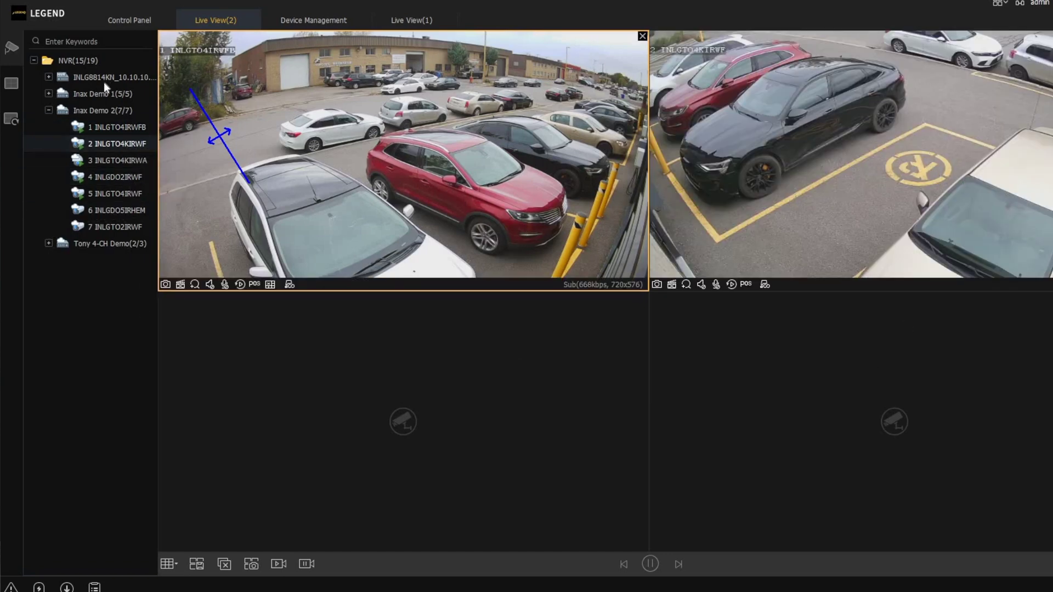
{"action": "left_click", "coordinate": [125, 161]}
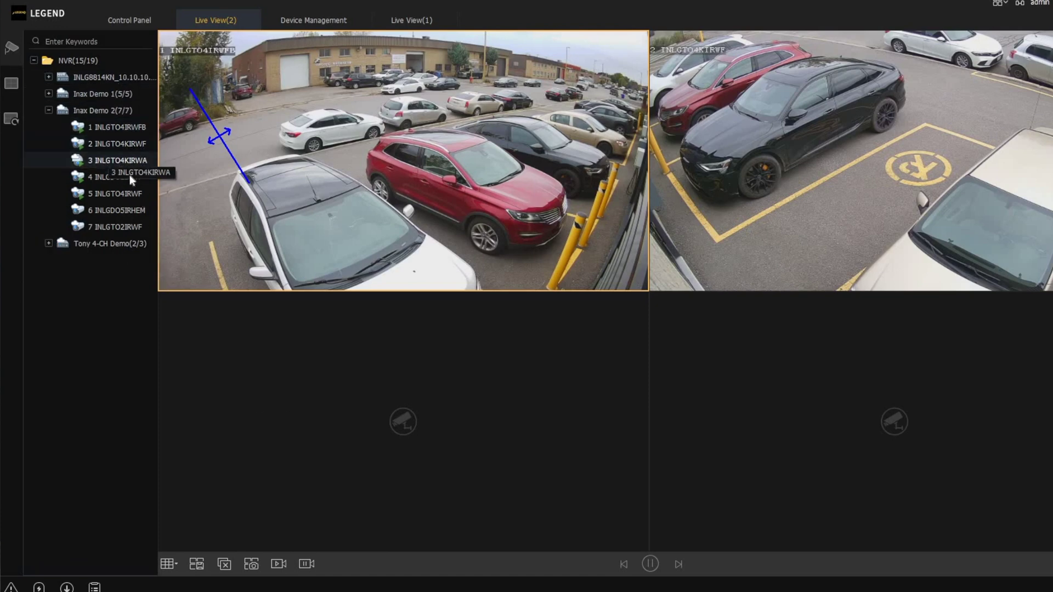
{"action": "double_click", "coordinate": [130, 174]}
{"action": "left_click_drag", "start_coordinate": [119, 177], "coordinate": [792, 418]}
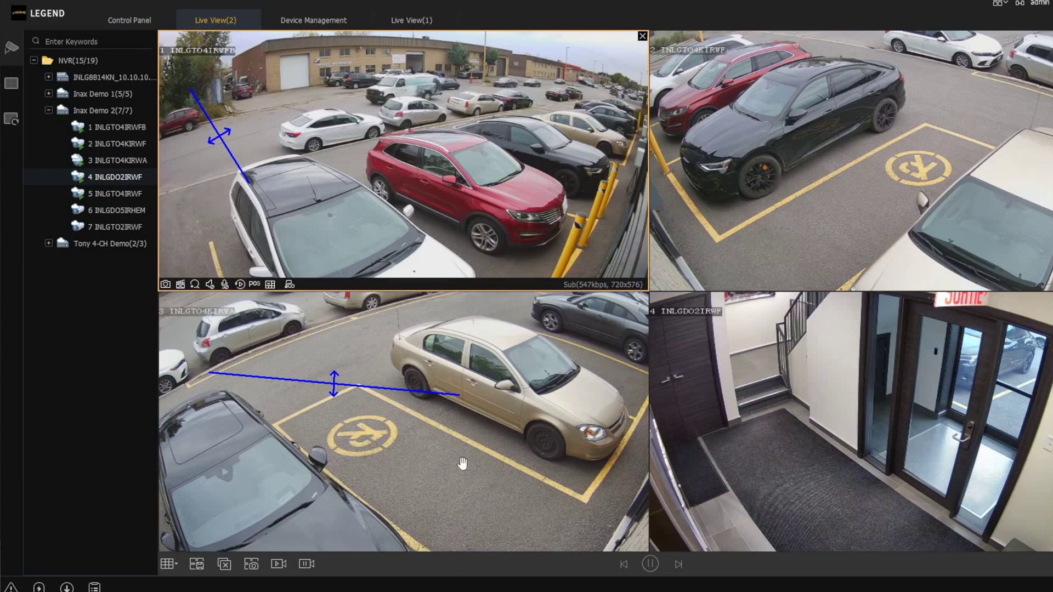
{"action": "mouse_move", "coordinate": [466, 460]}
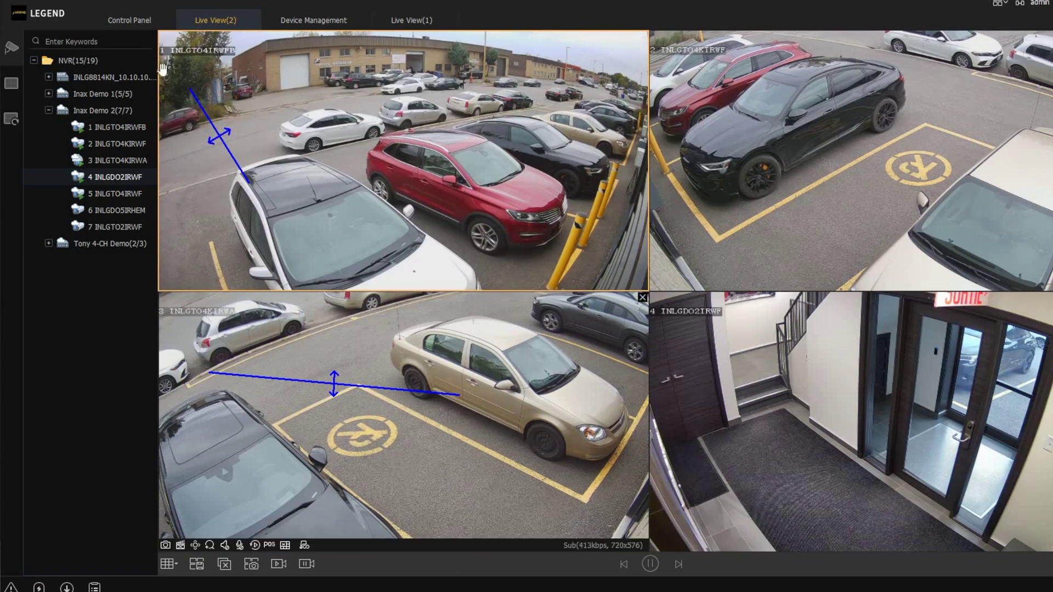
{"action": "mouse_move", "coordinate": [612, 100]}
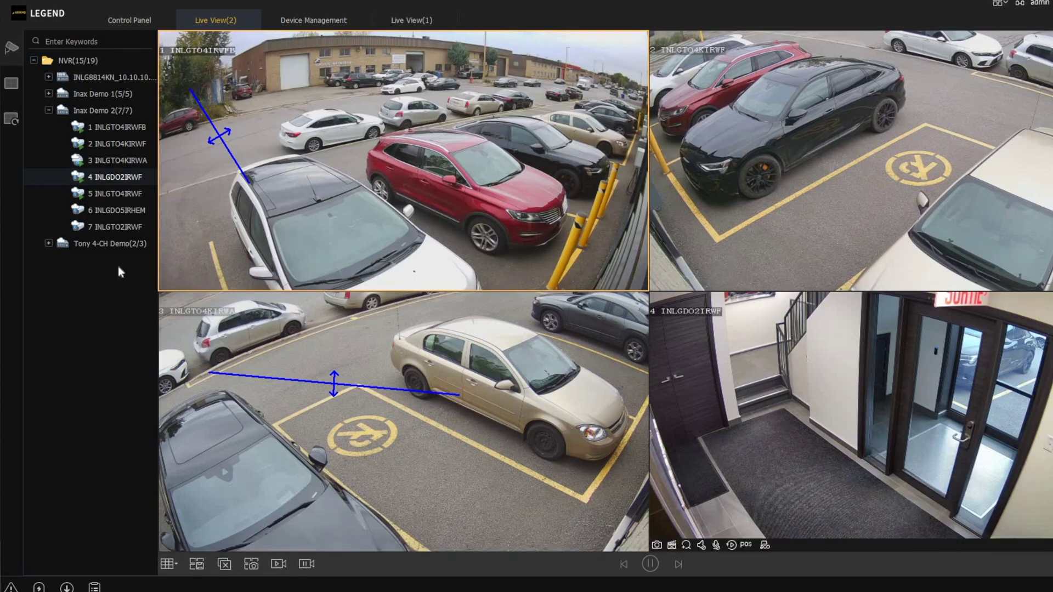
{"action": "mouse_move", "coordinate": [817, 247]}
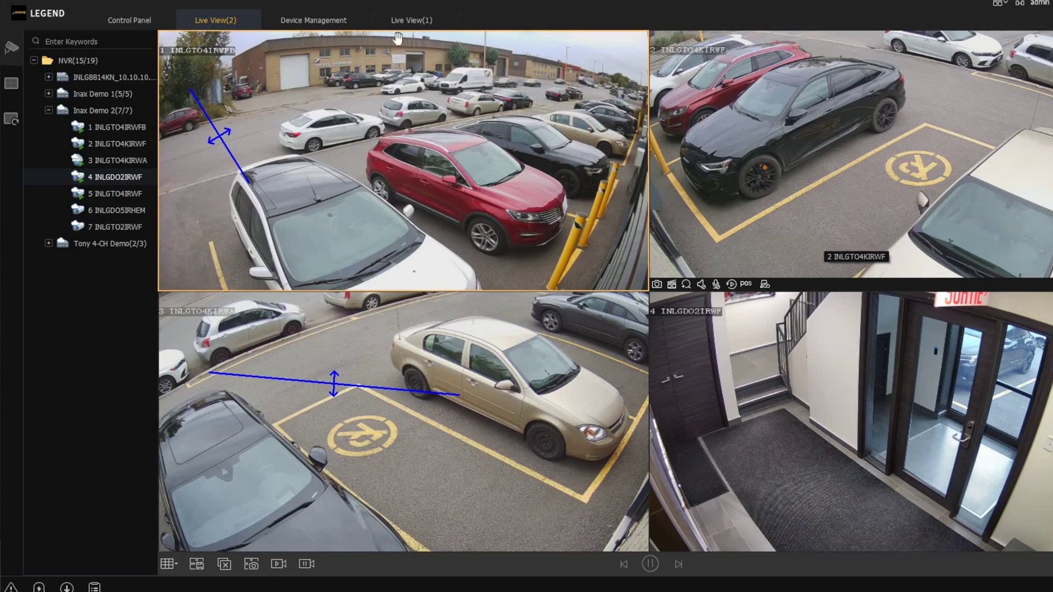
In Playback, select Inax Demo 2's cameras 2, 3 and 4 and search their 2023/10/10 recordings
{"action": "left_click", "coordinate": [131, 16]}
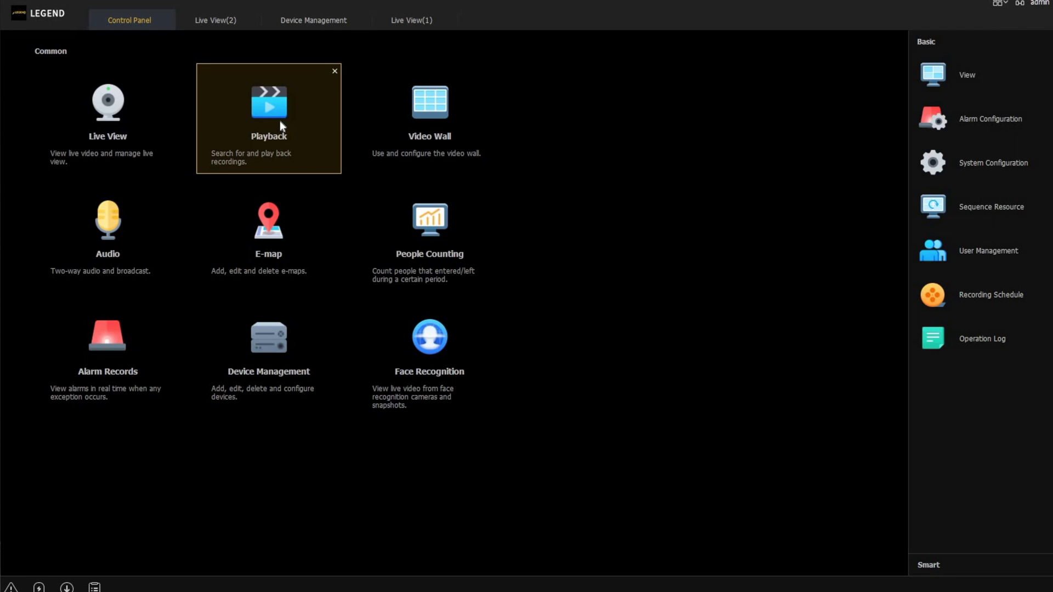
{"action": "left_click", "coordinate": [275, 117]}
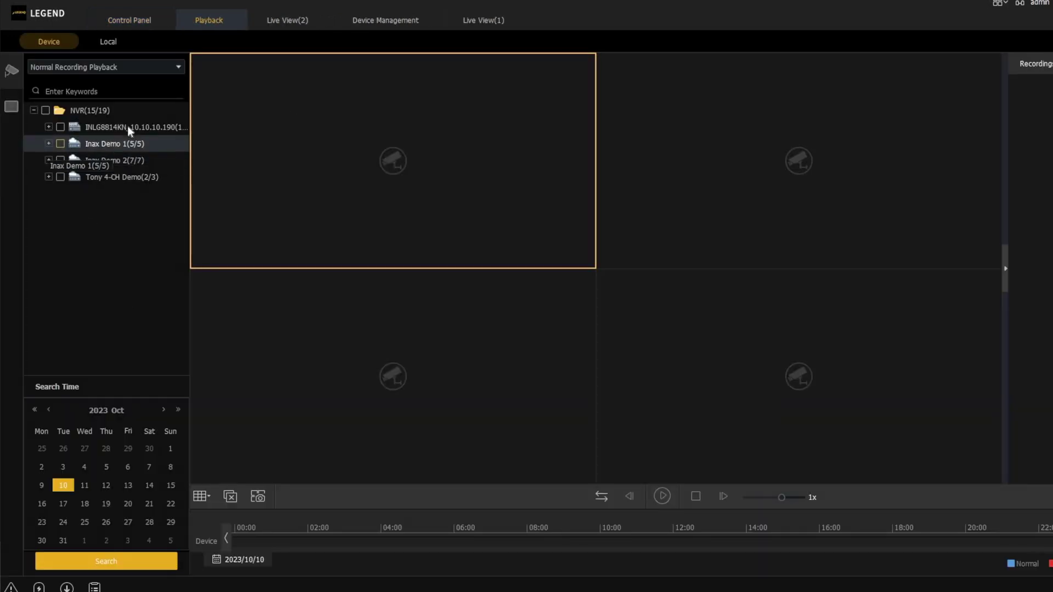
{"action": "left_click", "coordinate": [49, 160]}
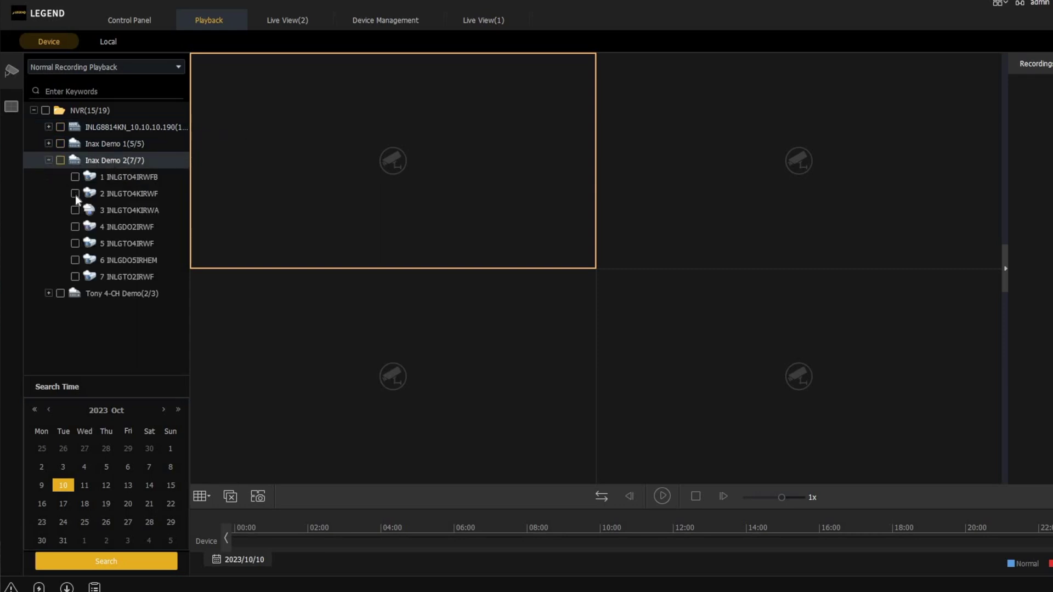
{"action": "left_click", "coordinate": [75, 194]}
{"action": "left_click", "coordinate": [75, 210]}
{"action": "left_click", "coordinate": [75, 226]}
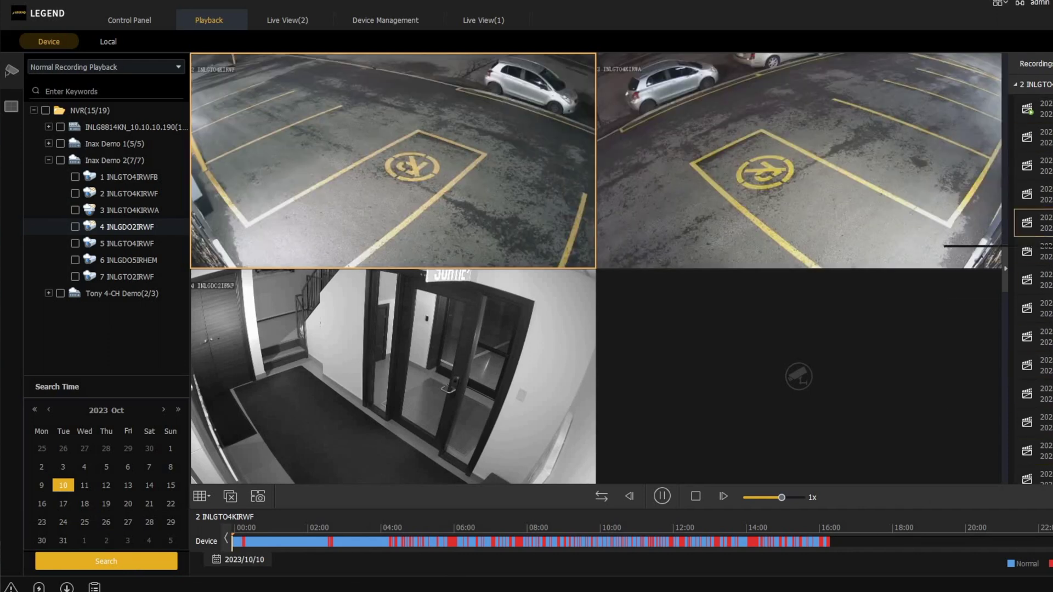
Shift the timeline and jump camera 2's 10/10 playback to 16:01:08
{"action": "scroll", "coordinate": [1029, 195], "scroll_direction": "down", "scroll_amount": 2}
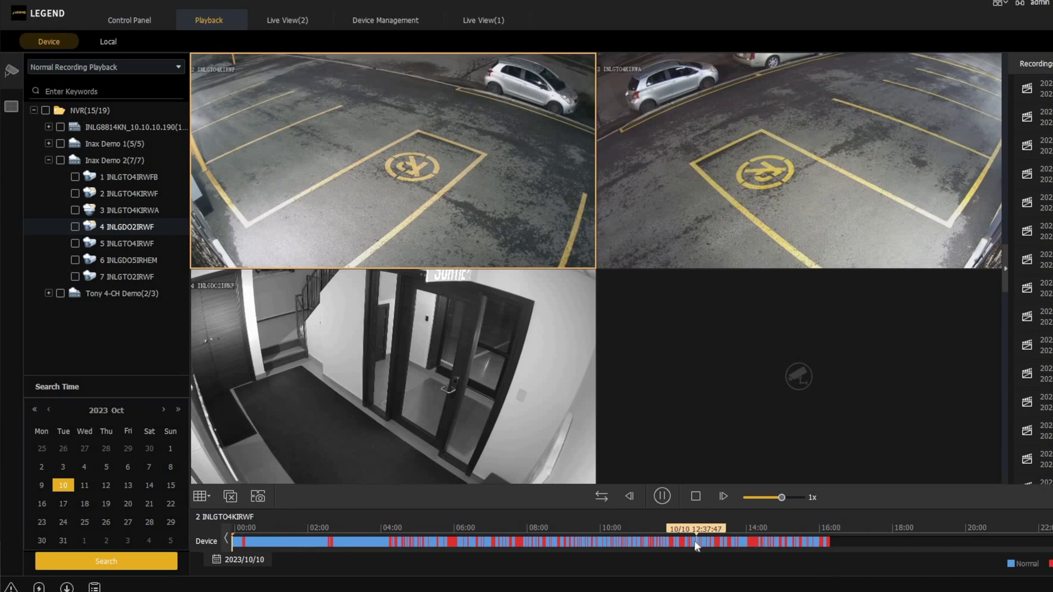
{"action": "scroll", "coordinate": [694, 541], "scroll_direction": "up", "scroll_amount": 2}
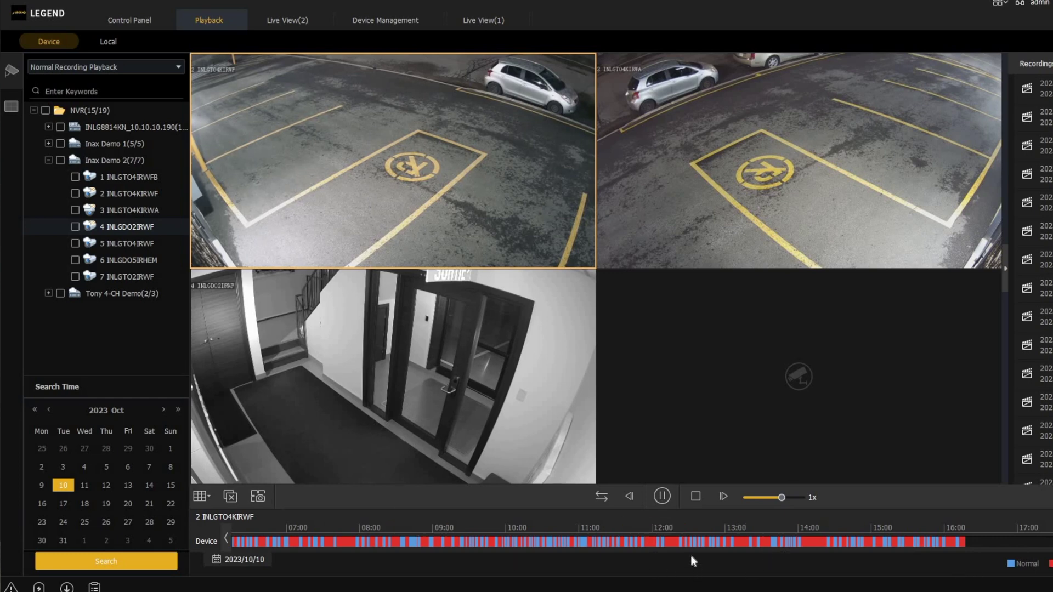
{"action": "scroll", "coordinate": [685, 541], "scroll_direction": "up", "scroll_amount": 2}
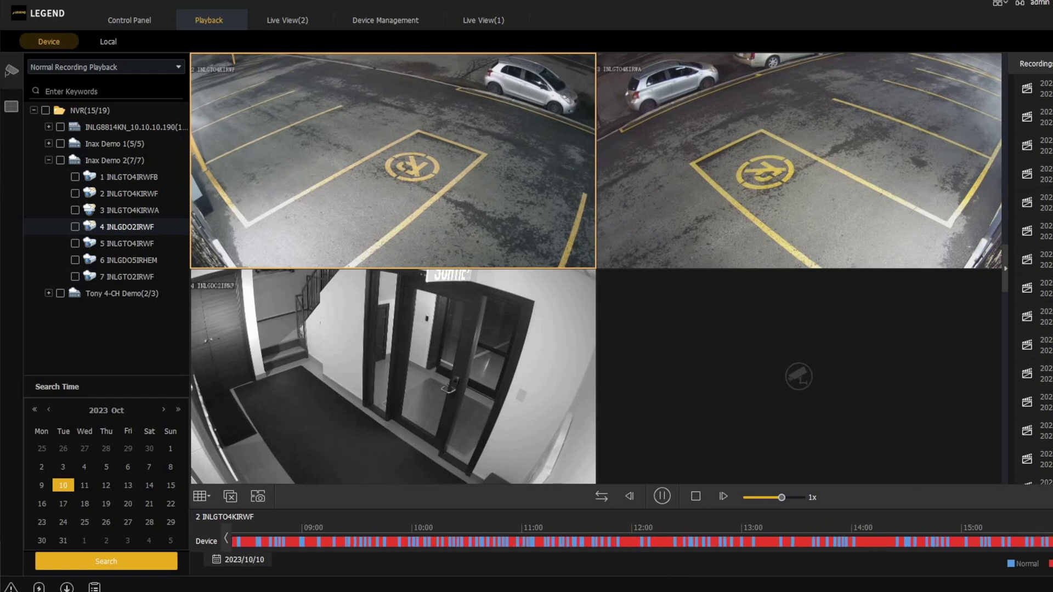
{"action": "left_click_drag", "start_coordinate": [853, 541], "coordinate": [525, 541]}
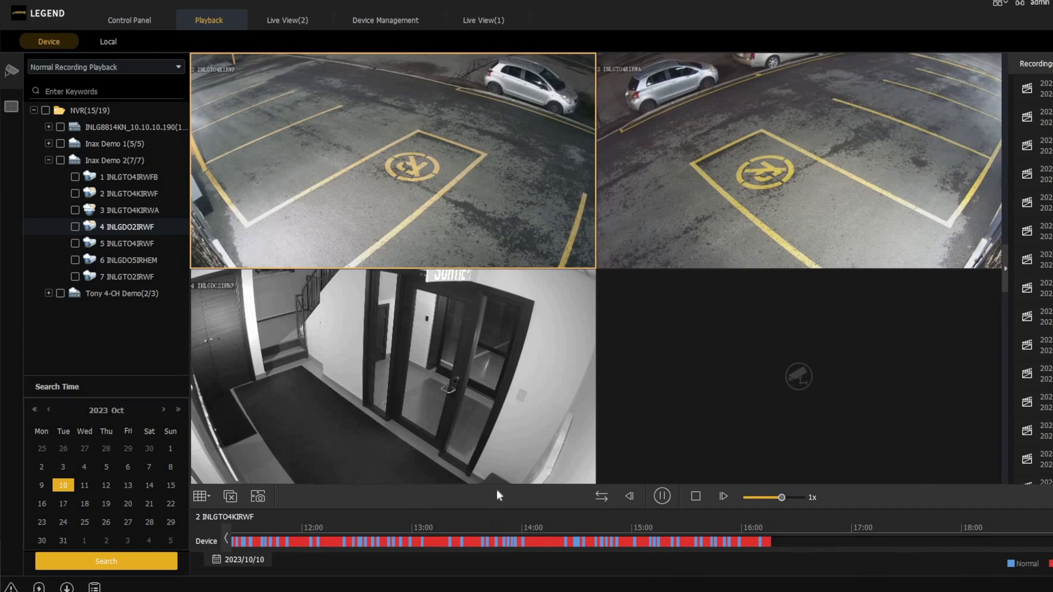
{"action": "left_click", "coordinate": [745, 540]}
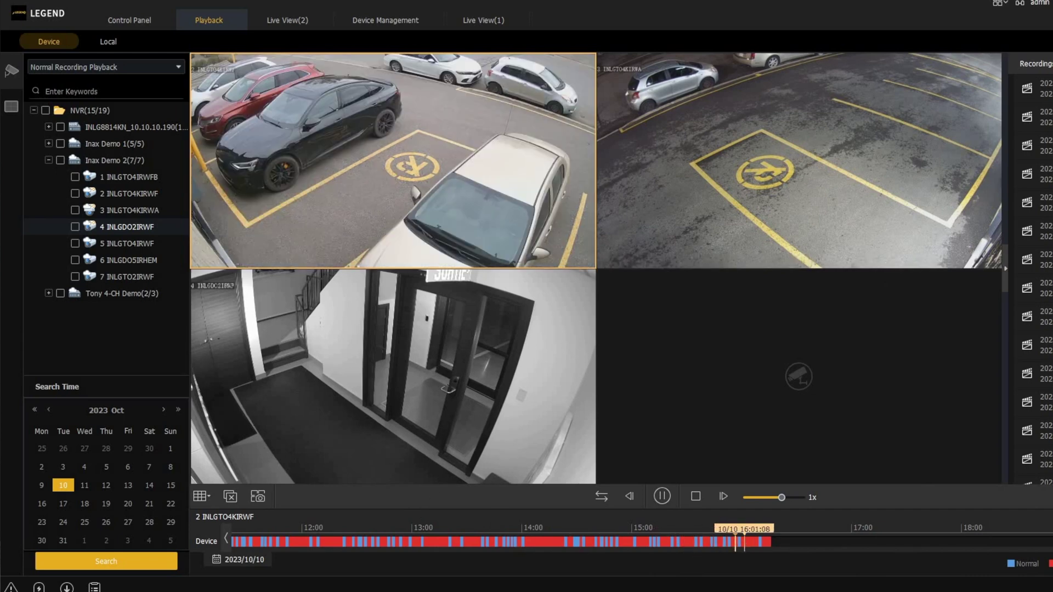
Maximise camera 2's playback to fill the view and toggle the Start Clipping control
{"action": "mouse_move", "coordinate": [491, 147]}
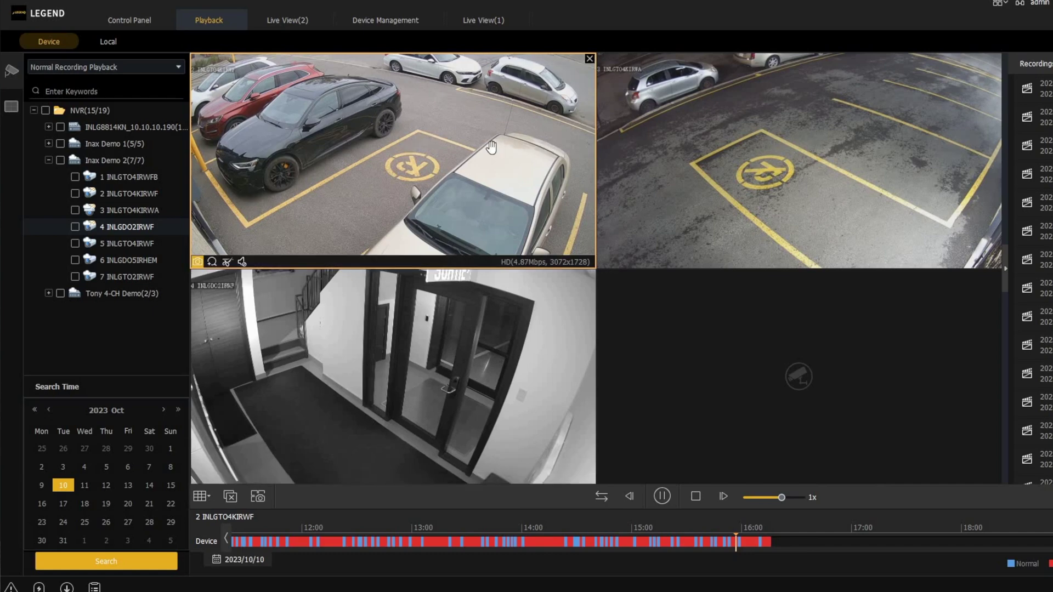
{"action": "double_click", "coordinate": [465, 163]}
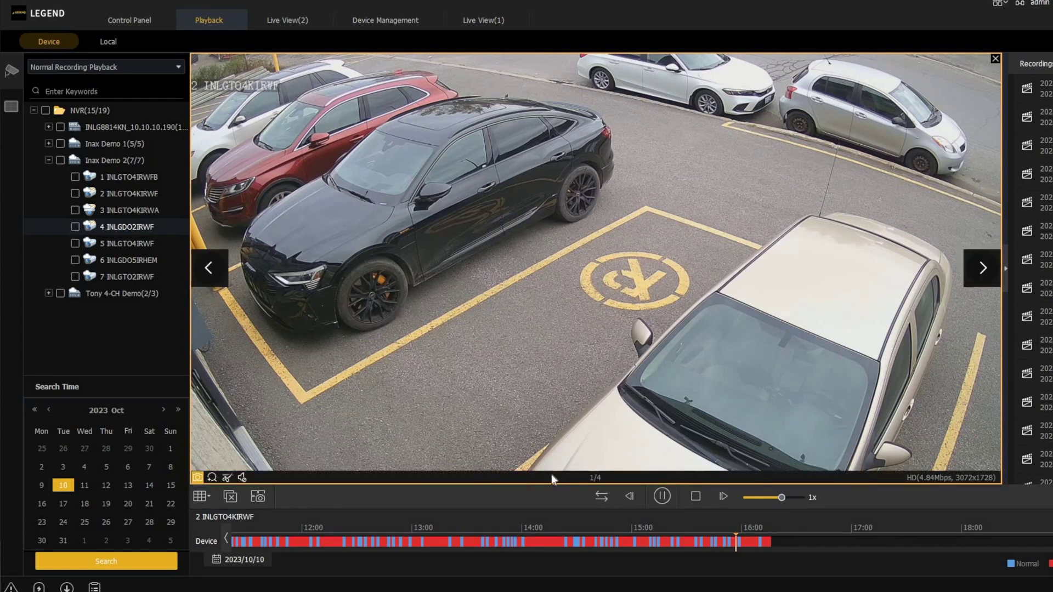
{"action": "mouse_move", "coordinate": [262, 252]}
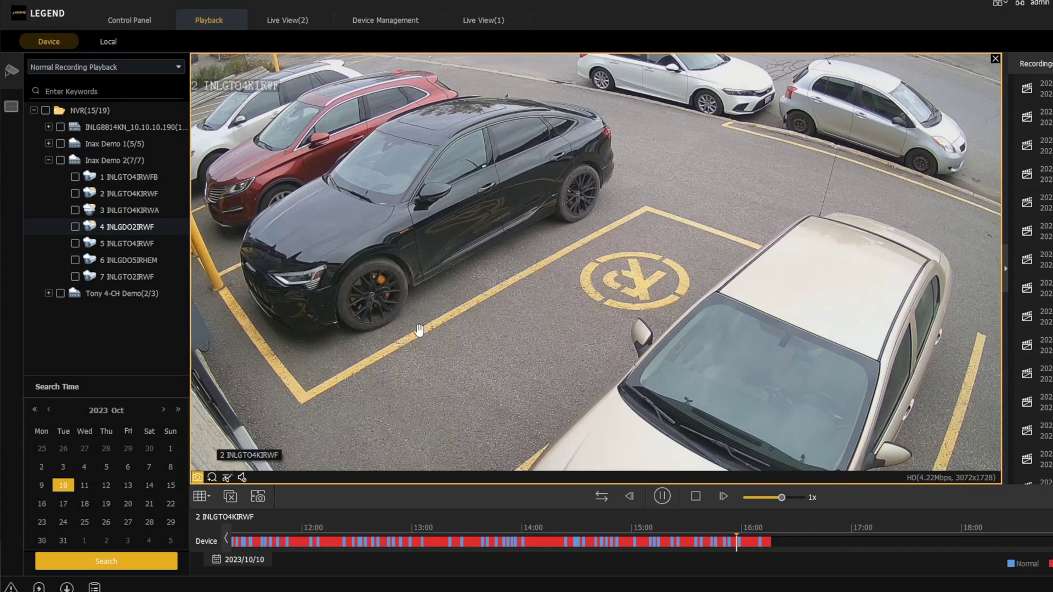
{"action": "left_click", "coordinate": [228, 477]}
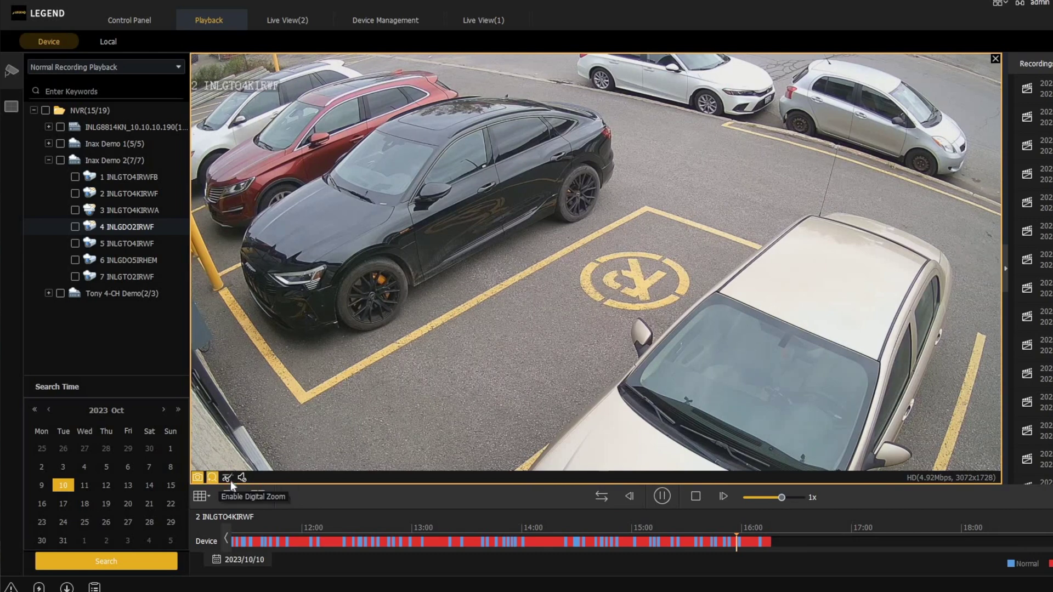
{"action": "left_click", "coordinate": [228, 479]}
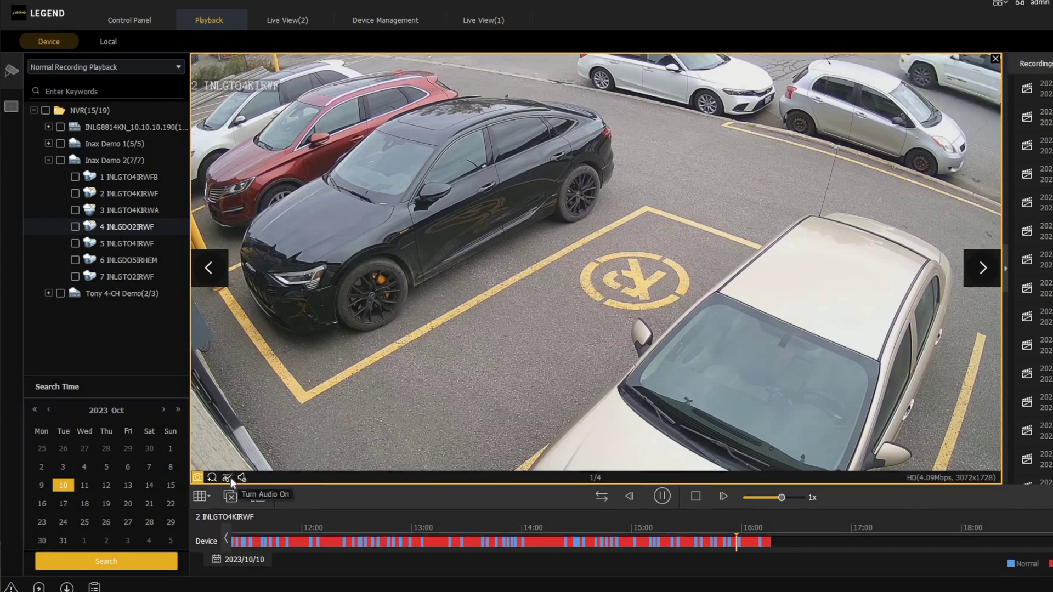
{"action": "left_click", "coordinate": [228, 478]}
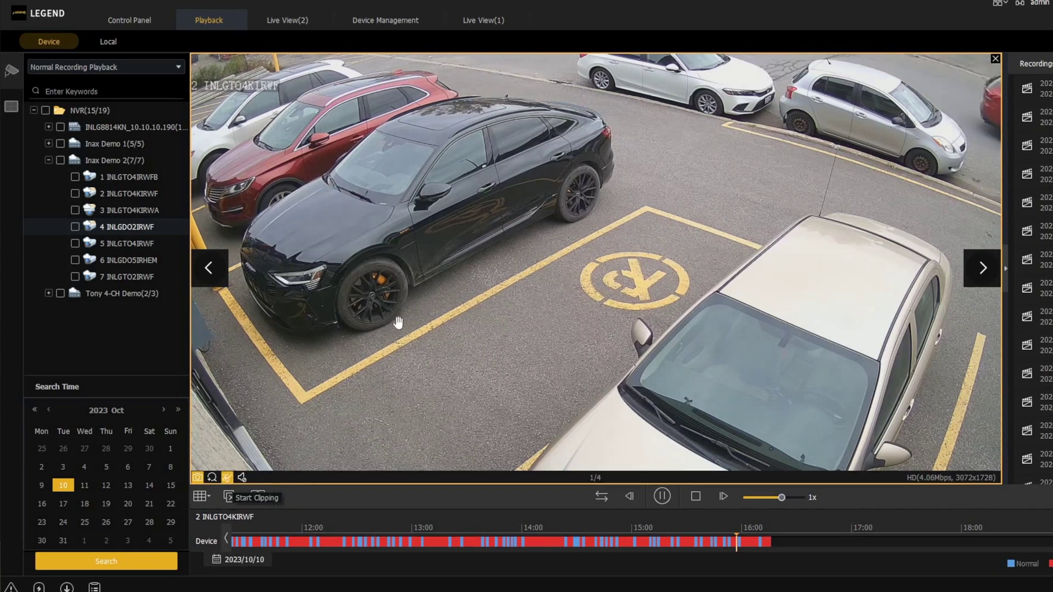
Start a clip on camera 2 from about 15:57 and raise playback speed to 4x
{"action": "left_click", "coordinate": [226, 478]}
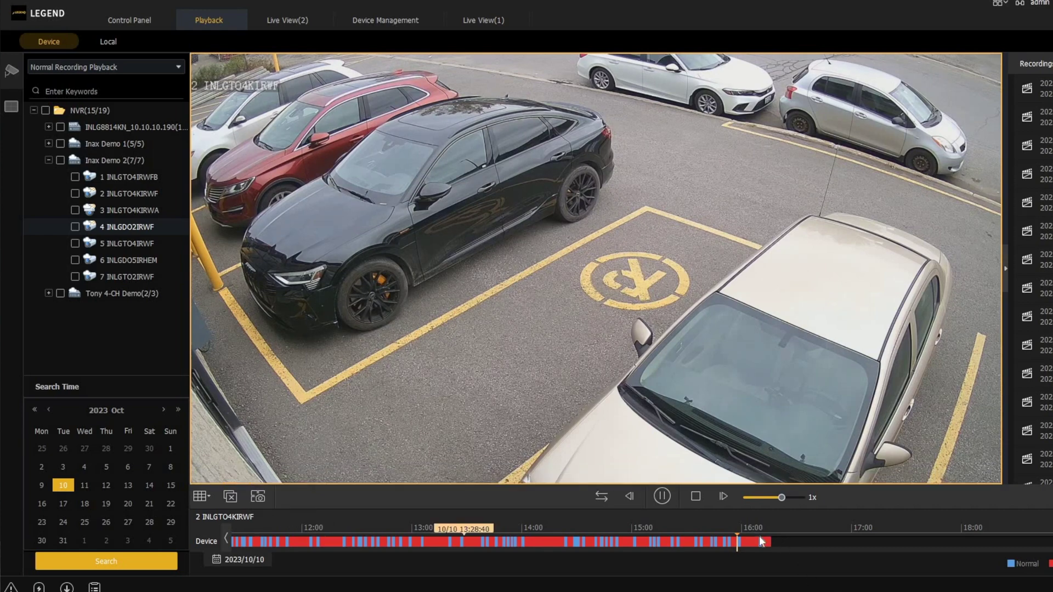
{"action": "scroll", "coordinate": [707, 537], "scroll_direction": "up", "scroll_amount": 2}
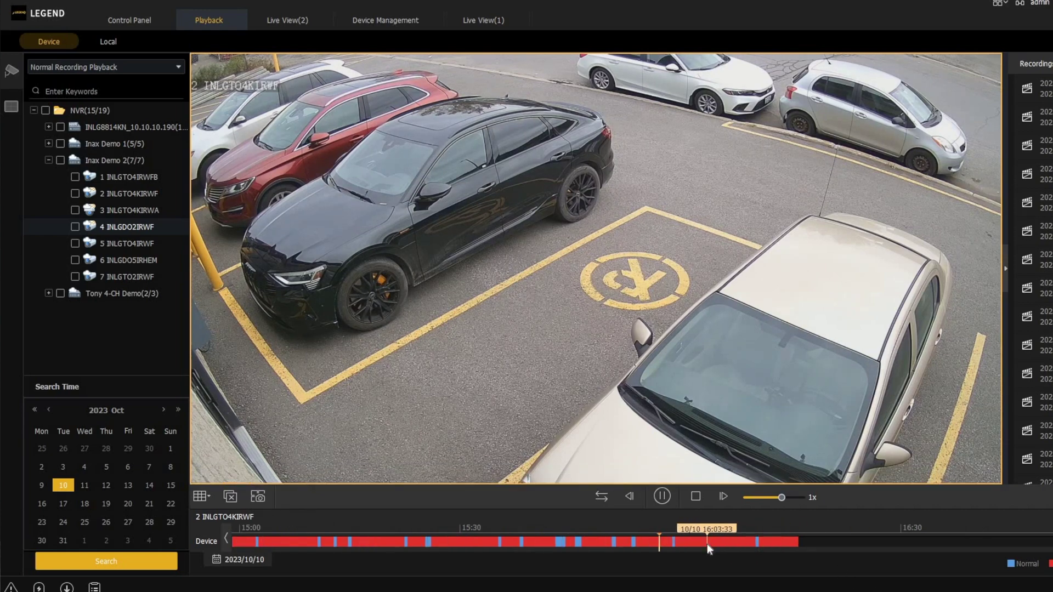
{"action": "scroll", "coordinate": [708, 545], "scroll_direction": "up", "scroll_amount": 2}
{"action": "scroll", "coordinate": [706, 544], "scroll_direction": "down", "scroll_amount": 2}
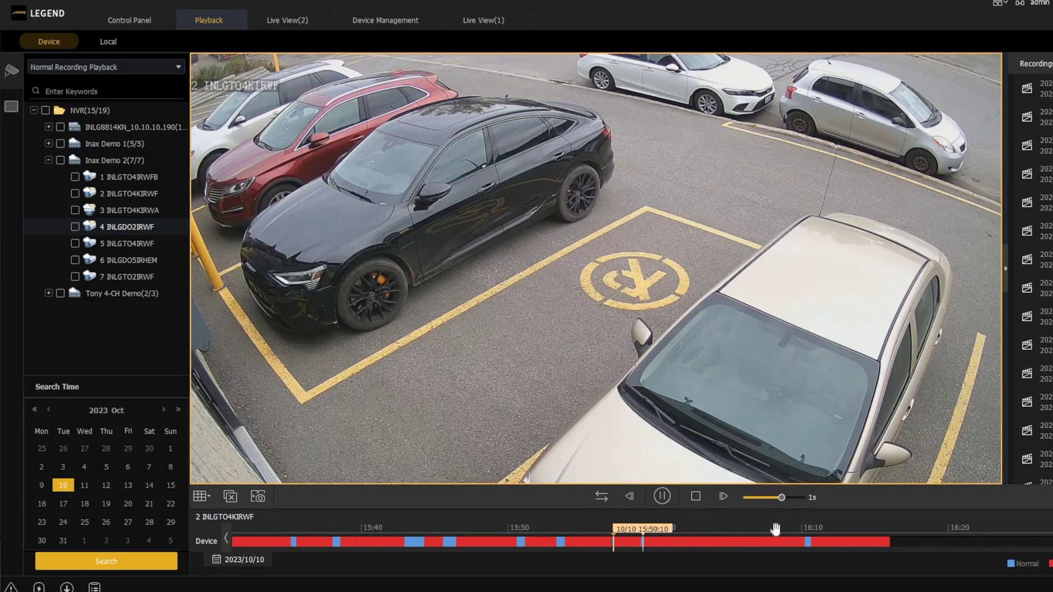
{"action": "scroll", "coordinate": [631, 550], "scroll_direction": "up", "scroll_amount": 3}
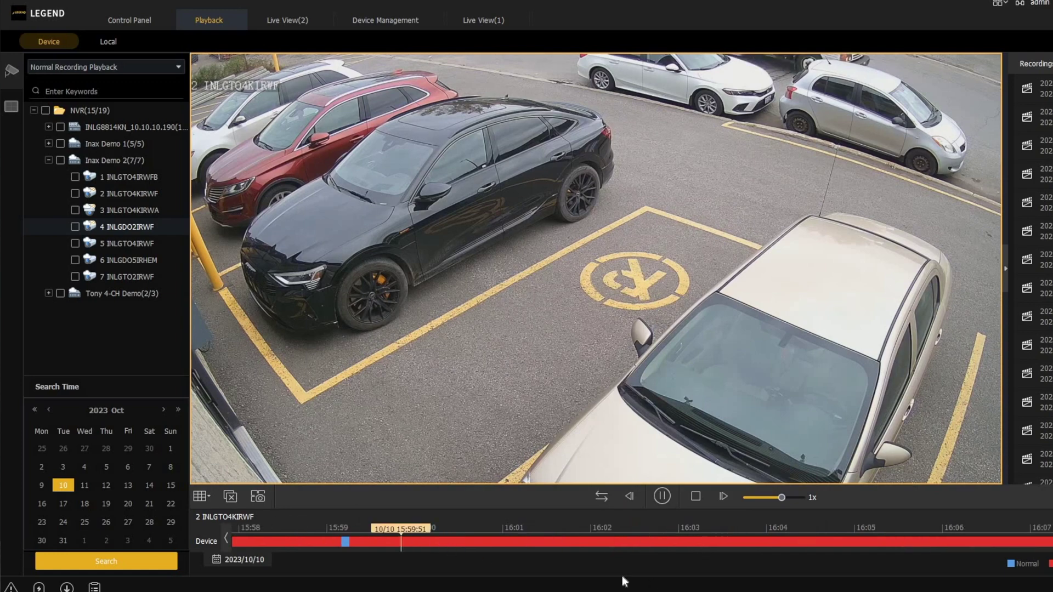
{"action": "left_click", "coordinate": [224, 542]}
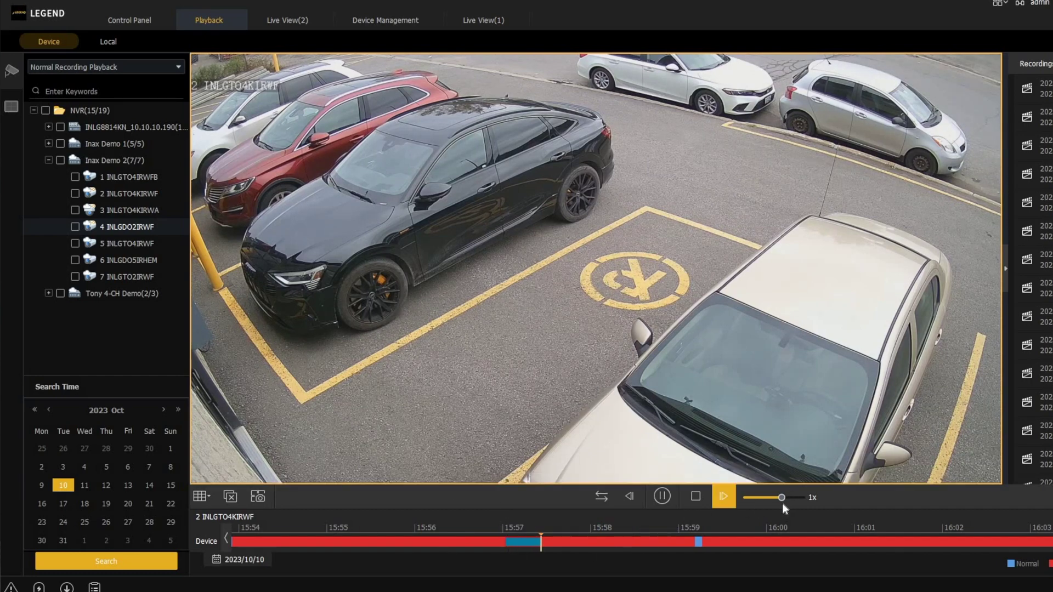
{"action": "left_click_drag", "start_coordinate": [782, 499], "coordinate": [791, 498]}
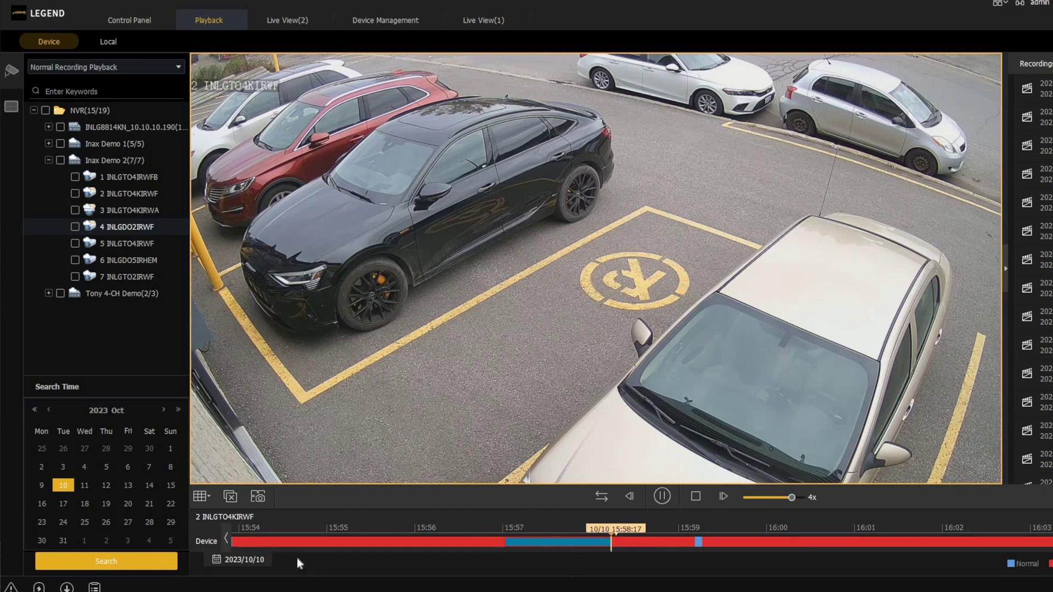
{"action": "mouse_move", "coordinate": [240, 482]}
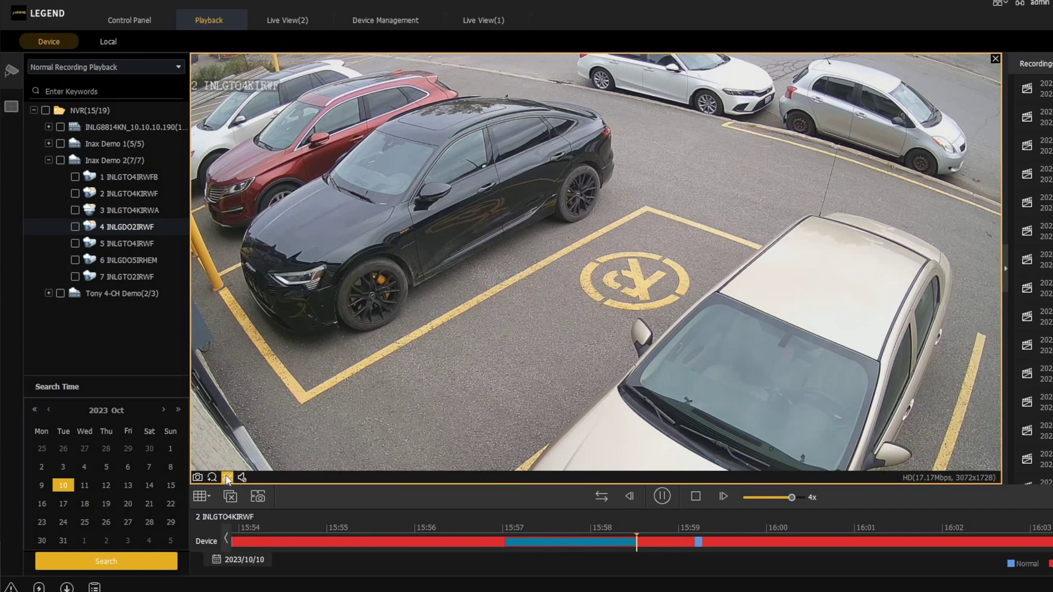
Stop clipping and export camera 2's 15:57:02–15:58:38 clip from the Clip dialog
{"action": "left_click", "coordinate": [226, 478]}
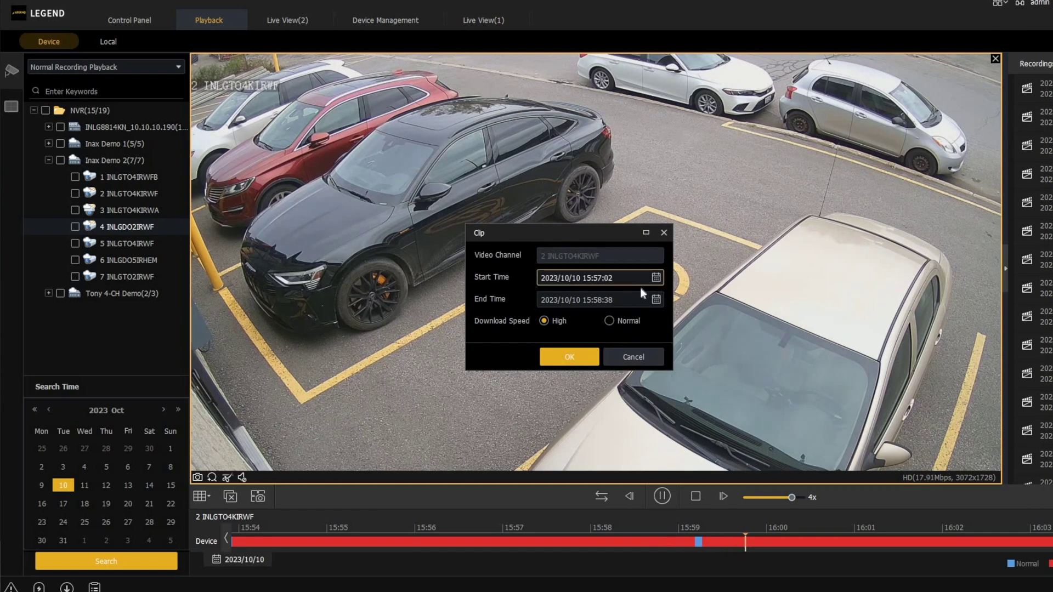
{"action": "left_click", "coordinate": [569, 357]}
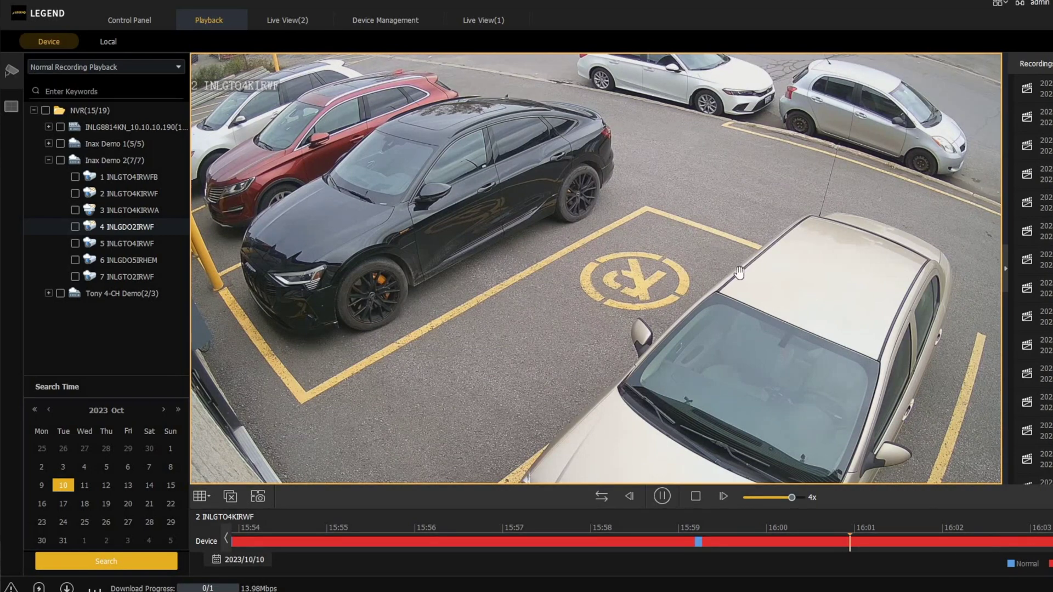
Move playback to 15:55:26, then open the Record folder of the 100% completed clip
{"action": "mouse_move", "coordinate": [634, 349]}
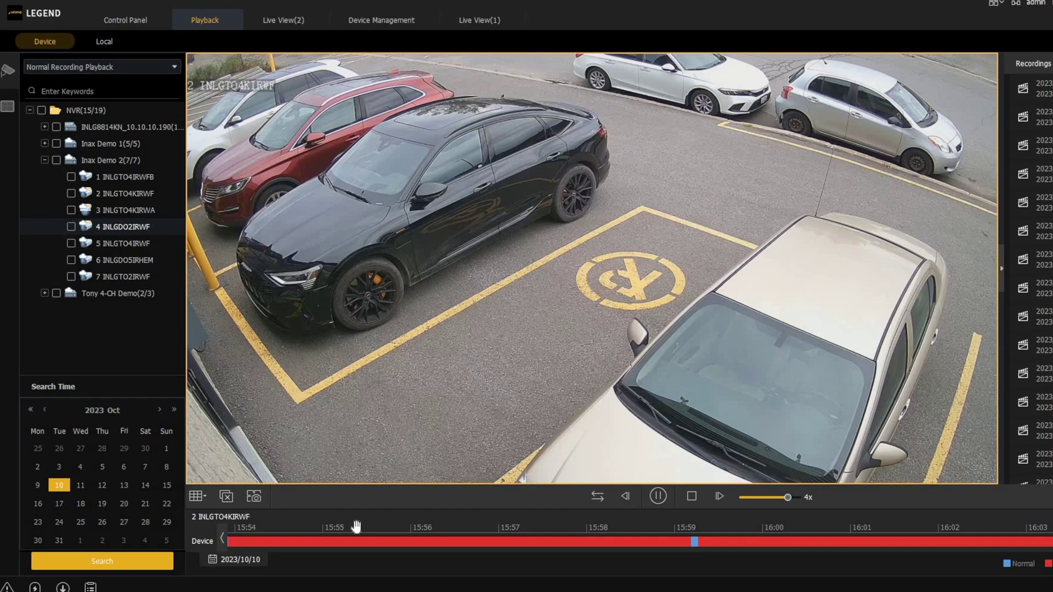
{"action": "left_click", "coordinate": [359, 543]}
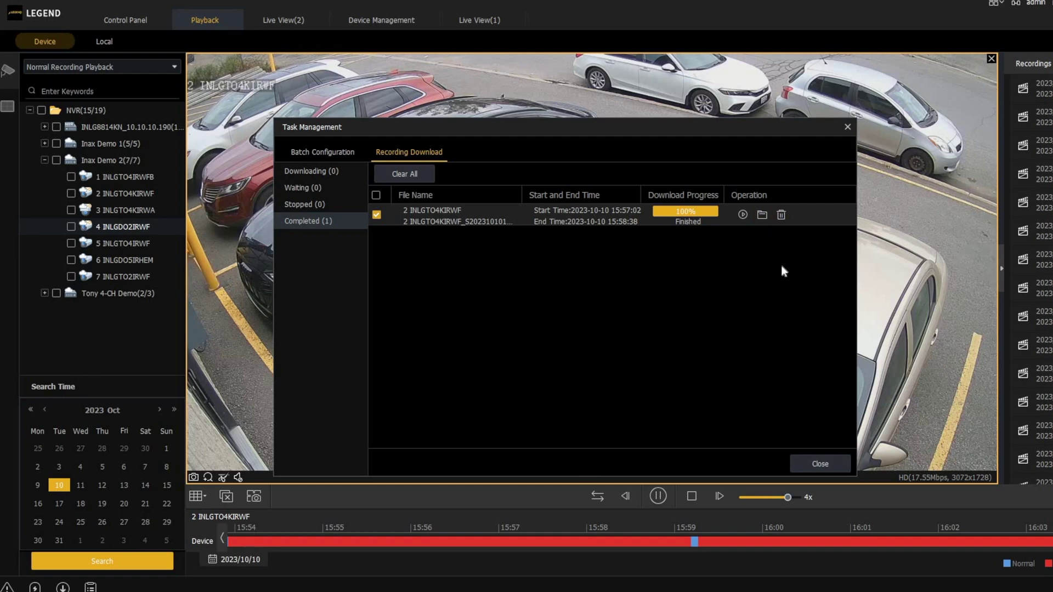
{"action": "left_click", "coordinate": [762, 218]}
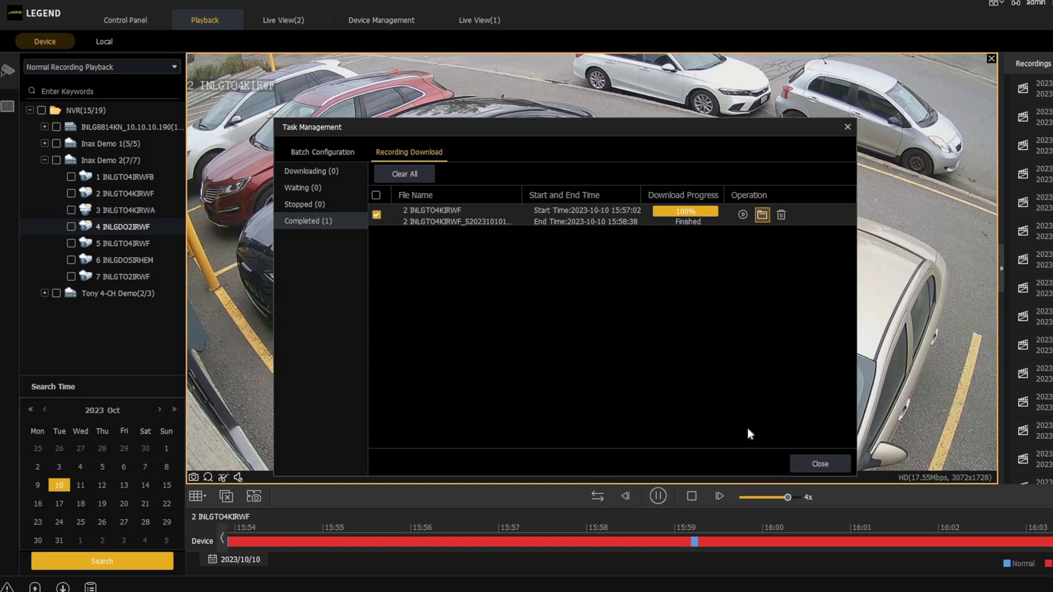